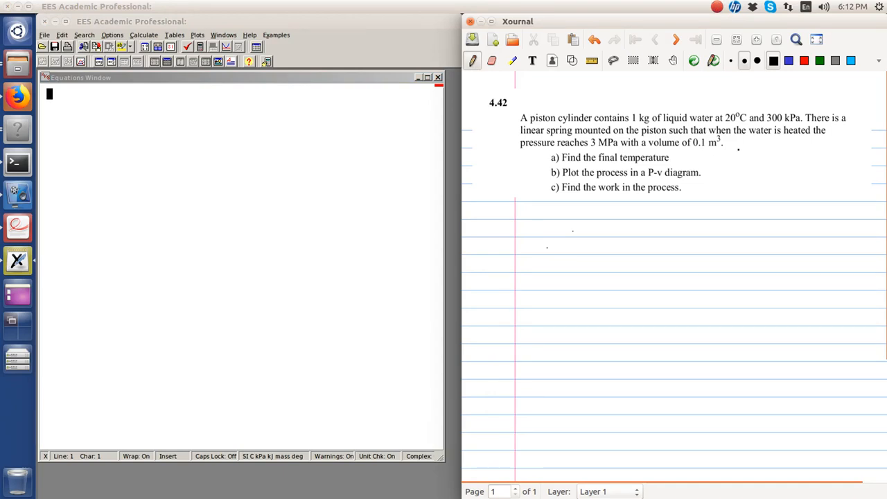
Underline 3 MPa and 0.1 m³ in the problem text, and sketch the spring-loaded piston cylinder below it
left_click_drag(602, 151, 616, 148)
left_click_drag(690, 150, 716, 150)
mouse_move(574, 217)
left_mouse_down()
mouse_move(571, 362)
mouse_move(639, 359)
mouse_move(699, 312)
mouse_move(690, 219)
left_mouse_up()
mouse_move(580, 296)
left_mouse_down()
mouse_move(678, 293)
mouse_move(697, 312)
mouse_move(579, 314)
mouse_move(613, 293)
mouse_move(661, 291)
mouse_move(669, 314)
mouse_move(697, 303)
left_mouse_up()
mouse_move(692, 227)
left_mouse_down()
mouse_move(645, 219)
mouse_move(692, 228)
mouse_move(641, 246)
mouse_move(637, 292)
left_mouse_up()
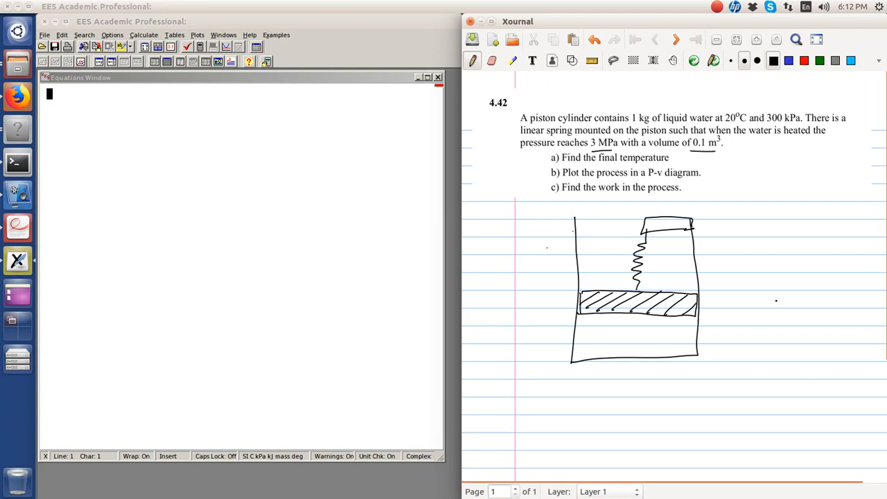
Annotate the water inside the sketched cylinder with an arrow leading to 1 kg, T1 = 20°C and P1 = 300 kPa
left_click_drag(684, 342, 758, 345)
left_click_drag(754, 343, 781, 343)
mouse_move(782, 338)
left_mouse_down()
mouse_move(804, 335)
mouse_move(792, 358)
mouse_move(762, 371)
mouse_move(778, 355)
left_mouse_up()
left_click_drag(785, 364, 784, 373)
mouse_move(714, 359)
left_mouse_down()
mouse_move(718, 370)
mouse_move(726, 356)
left_mouse_up()
left_click_drag(725, 366, 728, 375)
left_click_drag(736, 363, 744, 361)
mouse_move(736, 368)
left_mouse_down()
mouse_move(744, 366)
mouse_move(713, 395)
mouse_move(714, 386)
left_mouse_up()
mouse_move(723, 388)
left_mouse_down()
mouse_move(725, 399)
mouse_move(746, 385)
left_mouse_up()
left_click_drag(736, 392, 768, 387)
left_click_drag(780, 386, 806, 395)
left_click_drag(813, 379, 810, 395)
mouse_move(812, 380)
left_mouse_down()
mouse_move(811, 390)
mouse_move(827, 396)
left_mouse_up()
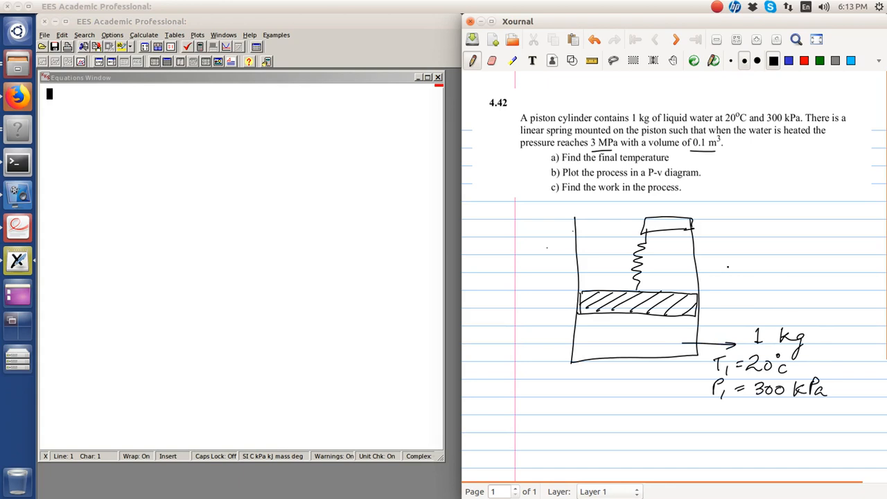
Handwrite the heading "State 2:" beside the cylinder sketch
mouse_move(745, 191)
left_mouse_down()
mouse_move(736, 205)
mouse_move(747, 205)
left_mouse_up()
left_click_drag(743, 195, 754, 194)
left_click_drag(759, 199, 765, 205)
left_click_drag(761, 194, 772, 194)
left_click_drag(771, 201, 792, 201)
left_click(795, 195)
left_click(796, 200)
Write the final conditions 3 MPa and V = 0.1 m³ under the State 2 heading
left_click_drag(744, 214, 744, 229)
mouse_move(759, 229)
left_mouse_down()
mouse_move(768, 217)
mouse_move(776, 229)
left_mouse_up()
left_click_drag(782, 229, 782, 222)
left_click_drag(796, 222, 799, 230)
left_click(801, 227)
mouse_move(747, 241)
left_mouse_down()
mouse_move(753, 253)
mouse_move(761, 247)
mouse_move(751, 257)
mouse_move(761, 236)
left_mouse_up()
left_click(772, 245)
mouse_move(765, 244)
left_mouse_down()
mouse_move(788, 241)
mouse_move(811, 254)
mouse_move(836, 244)
mouse_move(839, 253)
left_mouse_up()
left_click(803, 248)
mouse_move(842, 235)
left_mouse_down()
mouse_move(851, 240)
mouse_move(844, 246)
left_mouse_up()
left_click(835, 256)
Tick parts a, b and c of the problem, and draw a box around the initial T1 and P1 values
left_click_drag(675, 158, 729, 169)
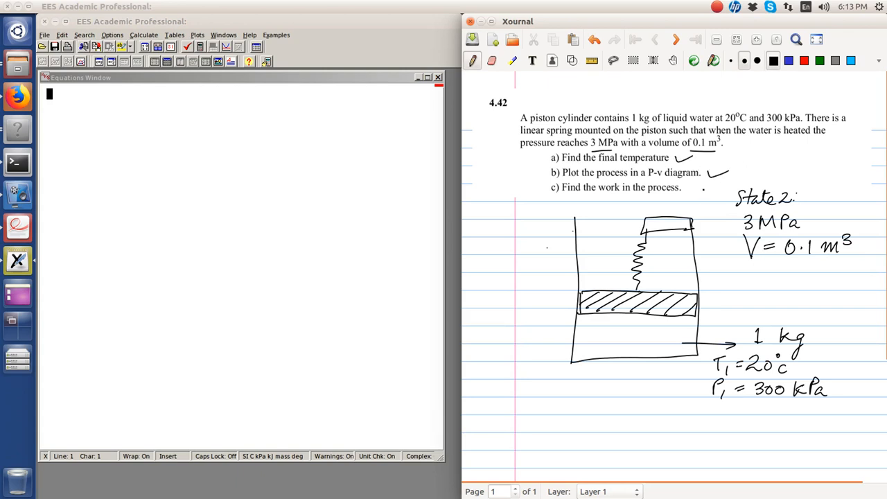
left_click_drag(682, 191, 698, 187)
scroll(880, 208, "down", 2)
mouse_move(712, 353)
left_mouse_down()
mouse_move(830, 354)
mouse_move(829, 307)
left_mouse_up()
mouse_move(707, 348)
left_mouse_down()
mouse_move(707, 297)
mouse_move(830, 297)
left_mouse_up()
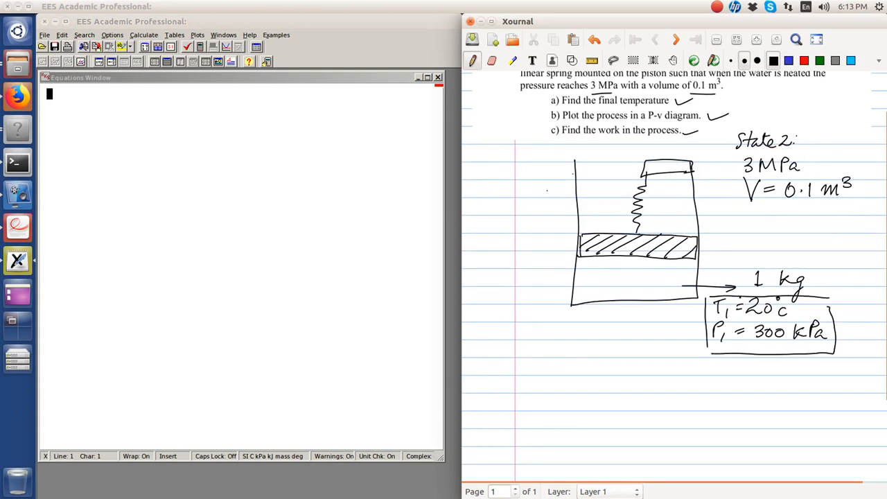
Draw an arrow down from the boxed initial conditions to the handwritten note v1 (sp. vol)
mouse_move(725, 349)
left_mouse_down()
mouse_move(714, 385)
mouse_move(726, 407)
left_mouse_up()
left_click(739, 393)
left_click_drag(754, 380, 750, 412)
mouse_move(769, 392)
left_mouse_down()
mouse_move(760, 405)
mouse_move(775, 414)
mouse_move(806, 392)
left_mouse_up()
left_click(785, 402)
left_click_drag(817, 394, 826, 404)
left_click_drag(836, 380, 834, 411)
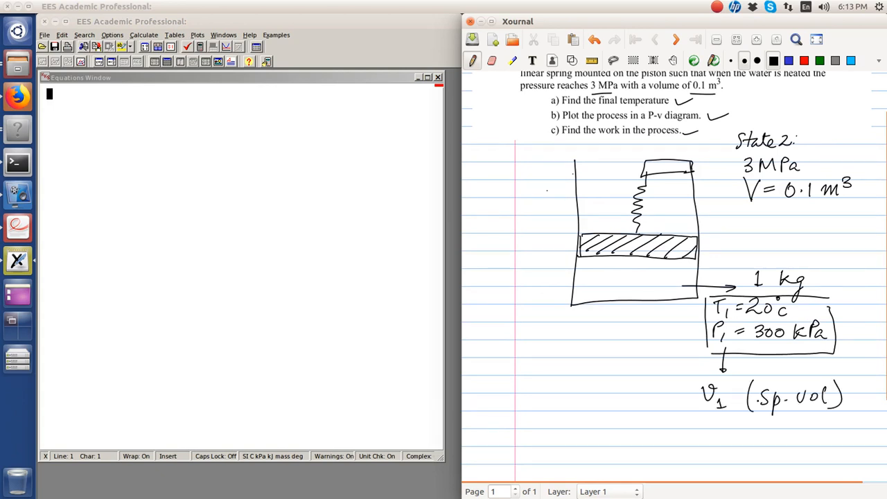
Circle the 1 kg mass and write V1 (initial) below the specific volume note
mouse_move(800, 261)
left_mouse_down()
mouse_move(755, 284)
mouse_move(790, 263)
left_mouse_up()
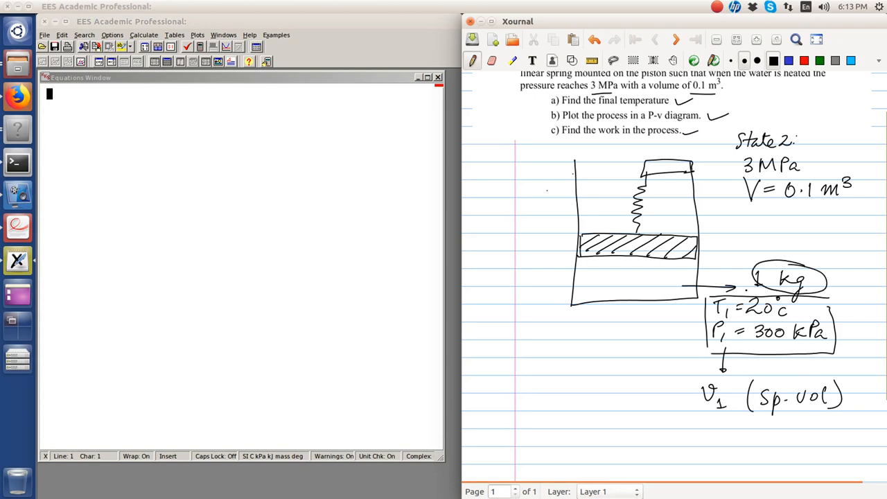
mouse_move(704, 419)
left_mouse_down()
mouse_move(723, 417)
mouse_move(726, 449)
mouse_move(736, 449)
left_mouse_up()
mouse_move(760, 427)
left_mouse_down()
mouse_move(754, 451)
mouse_move(767, 449)
left_mouse_up()
left_click(768, 435)
mouse_move(772, 448)
left_mouse_down()
mouse_move(780, 438)
mouse_move(789, 445)
left_mouse_up()
mouse_move(795, 432)
left_mouse_down()
mouse_move(794, 445)
mouse_move(800, 438)
left_mouse_up()
left_click_drag(802, 440, 801, 445)
left_click_drag(813, 439, 823, 447)
left_click_drag(827, 429, 821, 451)
Label the State 2 pressure as P2 and the State 2 volume as V2
left_click_drag(722, 158, 733, 186)
mouse_move(727, 205)
left_mouse_down()
mouse_move(735, 213)
mouse_move(746, 198)
left_mouse_up()
left_click_drag(738, 204, 746, 203)
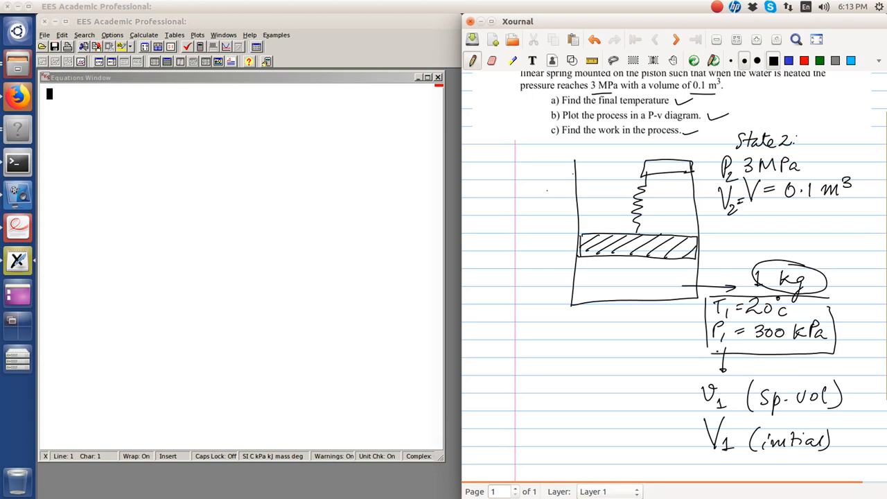
Sketch a P-V diagram below the cylinder with a rising straight process line, labelled axes and dashed verticals at both ends
left_click_drag(522, 330, 514, 406)
left_click_drag(492, 396, 619, 402)
left_click_drag(526, 377, 624, 335)
left_click_drag(623, 332, 622, 346)
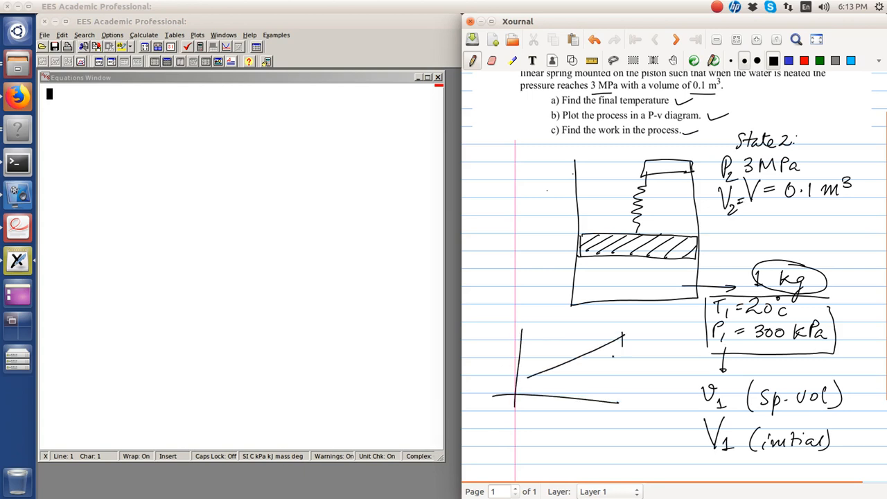
left_click_drag(529, 371, 529, 382)
left_click_drag(489, 345, 490, 368)
left_click_drag(490, 346, 492, 358)
left_click_drag(553, 414, 566, 413)
left_click_drag(530, 377, 531, 398)
left_click_drag(626, 342, 624, 354)
left_click_drag(622, 362, 614, 396)
Write the work formula W = 1/2 (P1+P2)(V2-V1) under the P-V diagram
left_click_drag(547, 444, 582, 452)
left_click(600, 451)
left_click_drag(574, 456, 600, 457)
mouse_move(592, 459)
left_mouse_down()
mouse_move(602, 458)
mouse_move(602, 473)
left_mouse_up()
mouse_move(615, 440)
left_mouse_down()
mouse_move(612, 466)
mouse_move(623, 445)
left_mouse_up()
mouse_move(627, 457)
left_mouse_down()
mouse_move(628, 465)
mouse_move(639, 456)
left_mouse_up()
mouse_move(634, 451)
left_mouse_down()
mouse_move(635, 461)
mouse_move(647, 452)
left_mouse_up()
left_click_drag(644, 462, 667, 472)
left_click(683, 466)
left_click_drag(672, 458, 688, 476)
left_click_drag(693, 469, 713, 461)
left_click_drag(711, 471, 720, 482)
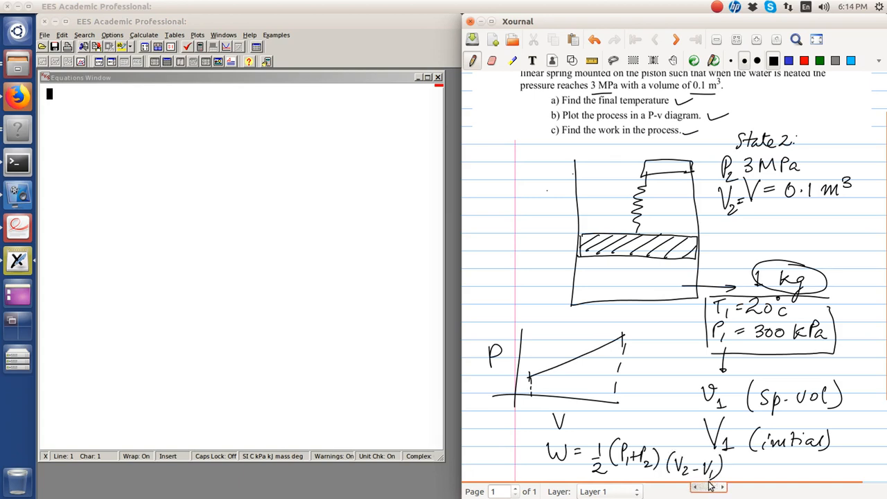
Switch to EES and enter the equations mass = 1, T[1] = 20 and P[1] = 300
scroll(763, 311, "up", 2)
left_click(133, 229)
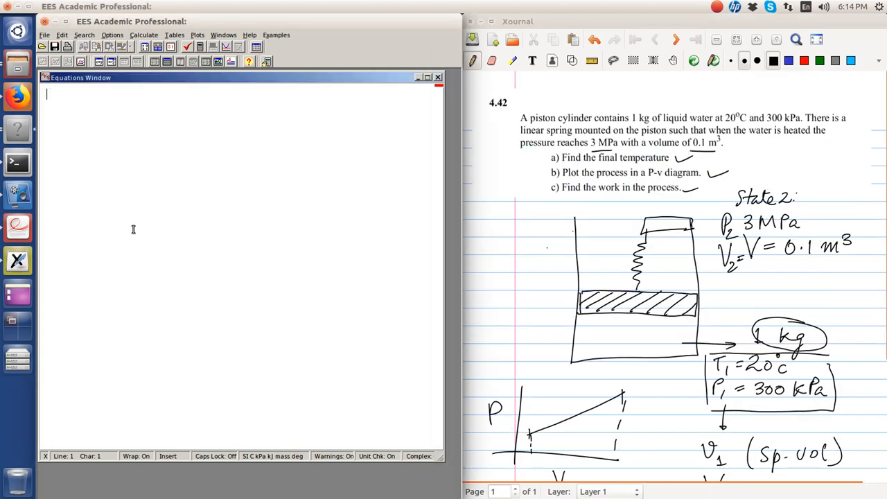
type("mass = 1")
key("Return")
key("Return")
type("T[1] = 20")
key("Return")
type("P[1] = 300")
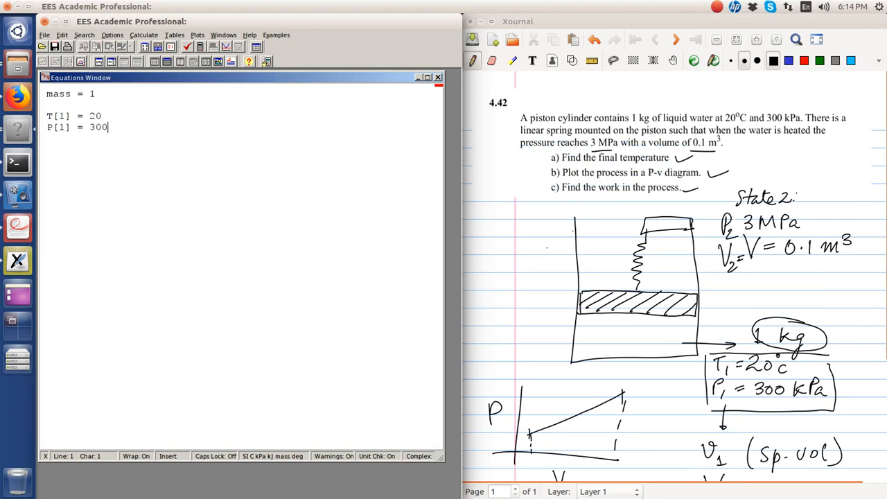
Add the equation P[2] = 3000 with the comment "3 MPa" below the state 1 values
key("Return")
key("Return")
type("P[]")
key("Left")
type("2")
key("Right")
type("= 3000 \"3 Mpa")
key("Return")
key("Up")
key("End")
key("Left")
key("Left")
key("Left")
key("Delete")
type("P")
key("Down")
Add the final volume equation Vol[2] = 0.1 under the P[2] line
type("Vol[]")
key("Left")
type("2")
key("Right")
type("= 0.1")
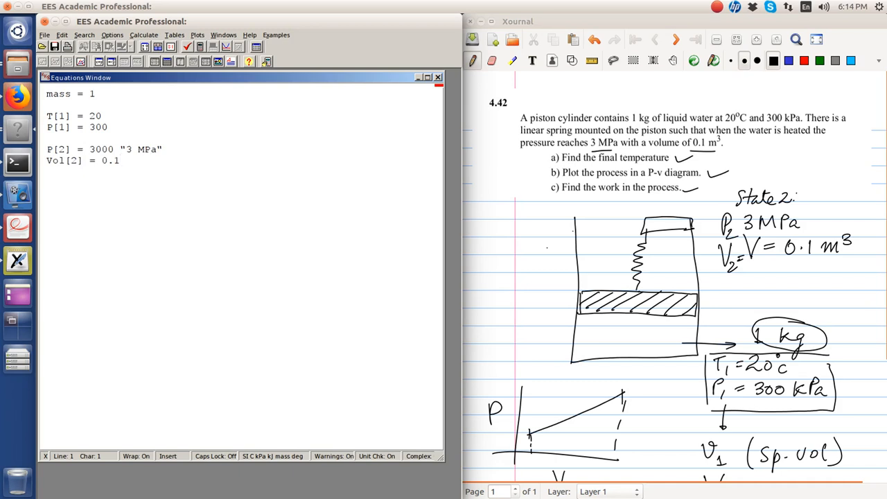
Add the equation sp_vol[1] = volume(steam, T = T[1], P = P[1])
key("Return")
key("Return")
type("sp_vol[1")
key("Right")
type("= volume(")
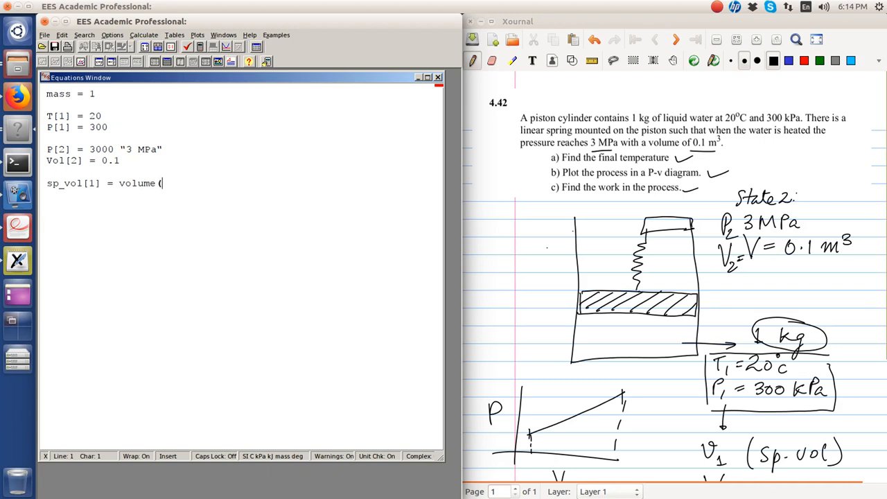
type("T = T[1], P = P[1])")
left_click(160, 182)
type("steam,")
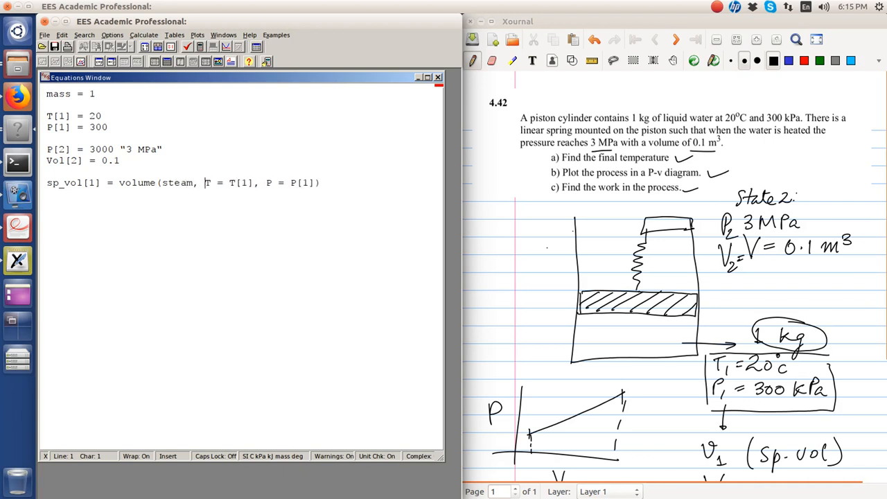
Add the initial volume equation Vol[1] = sp_vol[1]*mass
left_click(321, 183)
key("Return")
type("Vol[1] = sp_vol[1]*mass")
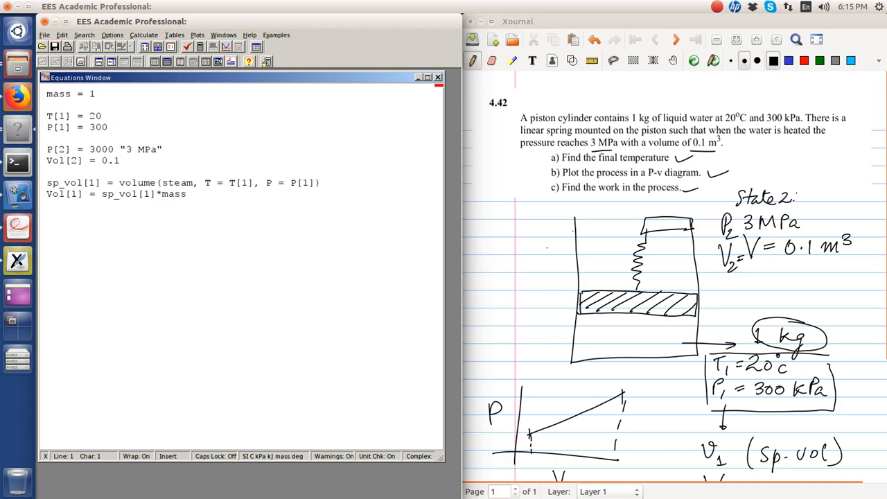
Add the work equation W12 = 1/2*(P[1] + P[2])*(Vol[2] - Vol[1])
key("Return")
key("Return")
type("W12 = 1/2*(()")
key("Left")
key("BackSpace")
type("P[1] + P[2]")
key("Right")
type("*()")
key("Left")
type("Vol[2] - Vol[1]")
key("Right")
key("Right")
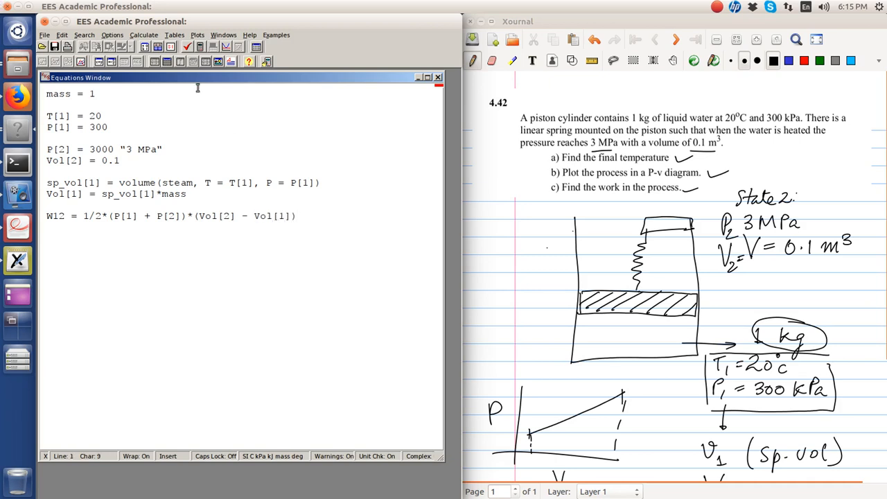
Solve the equations, review the solution and the arrays table, and close both result windows
left_click(201, 47)
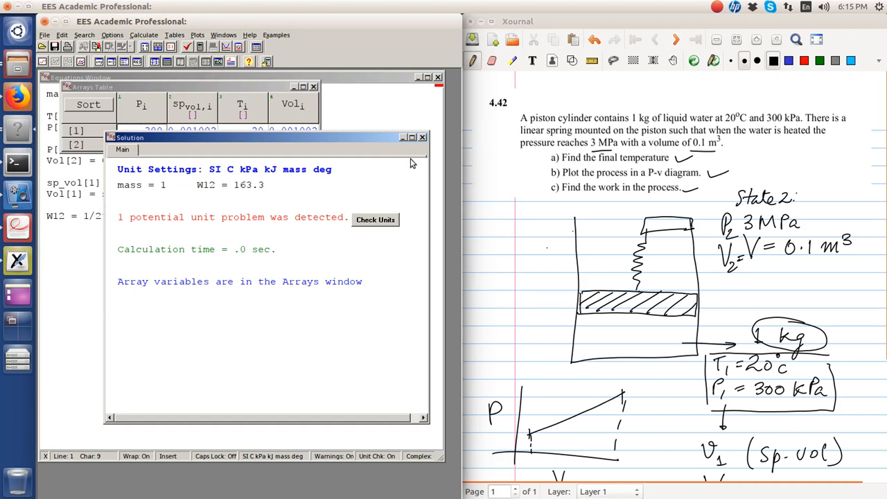
left_click(423, 138)
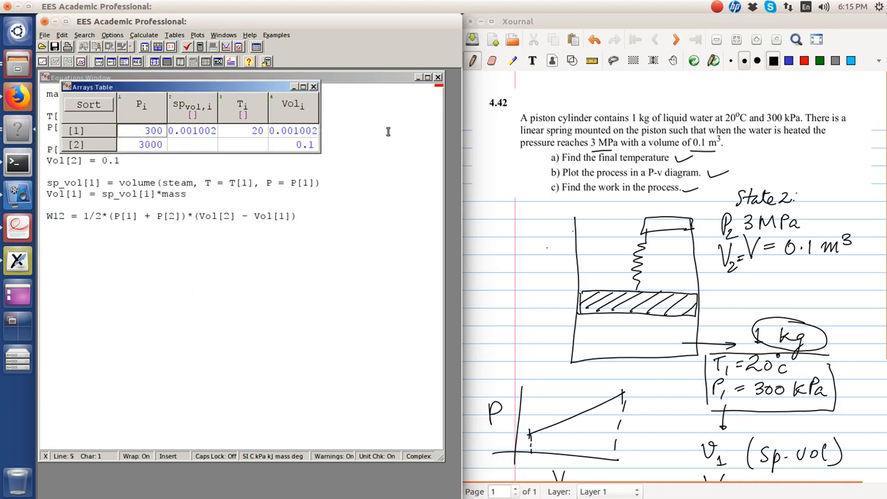
left_click(313, 87)
Create a P-v property plot for Steam without the constant temperature, entropy and quality lines
left_click(197, 34)
left_click(215, 117)
scroll(341, 236, "down", 20)
left_click(359, 215)
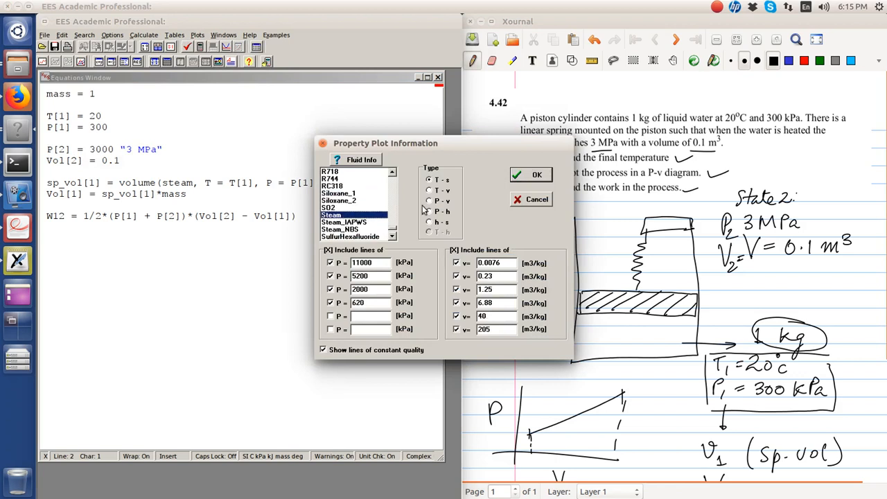
left_click(443, 201)
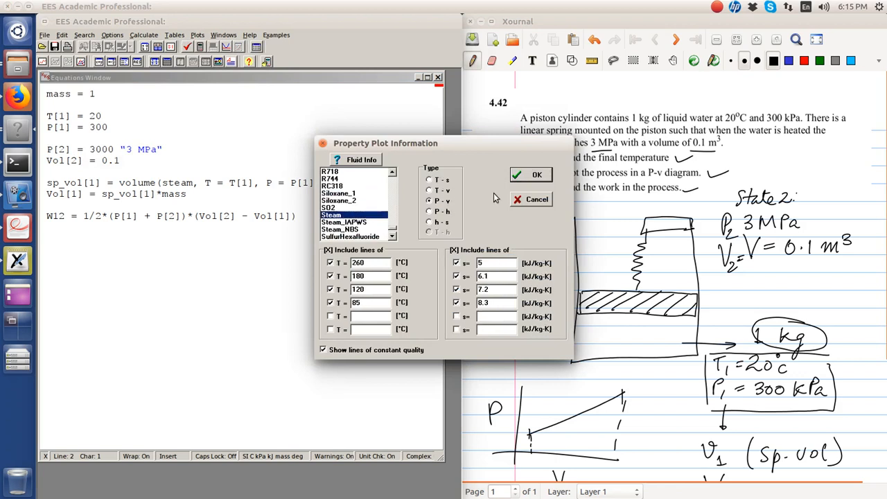
left_click(359, 251)
left_click(481, 251)
left_click(378, 351)
left_click(532, 176)
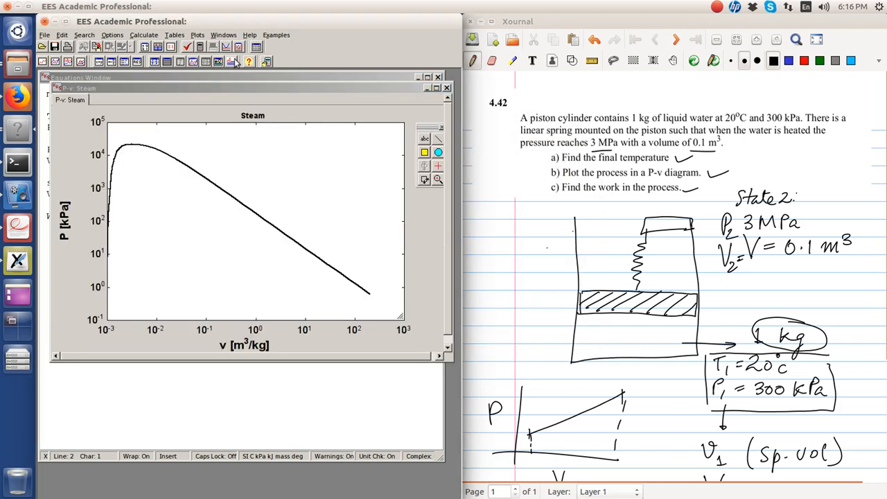
Try to overlay P[i] against sp_vol[i] from the Arrays Table on the steam P-v plot
left_click(197, 35)
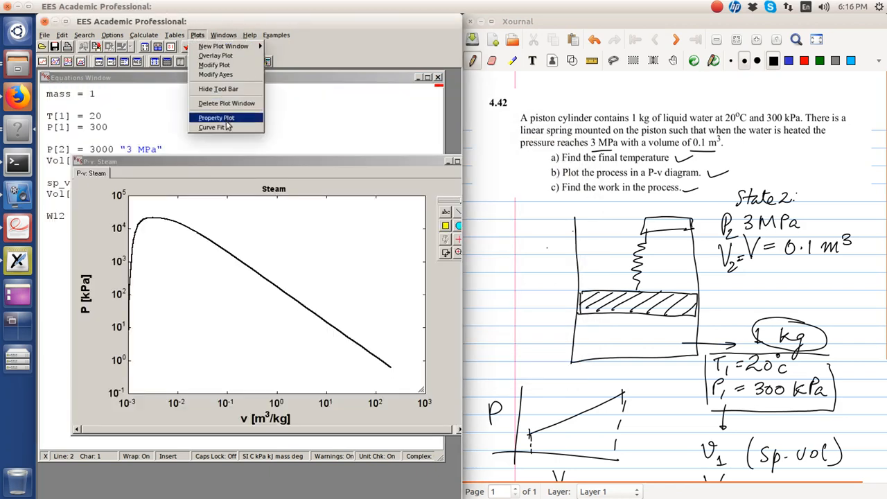
left_click(233, 57)
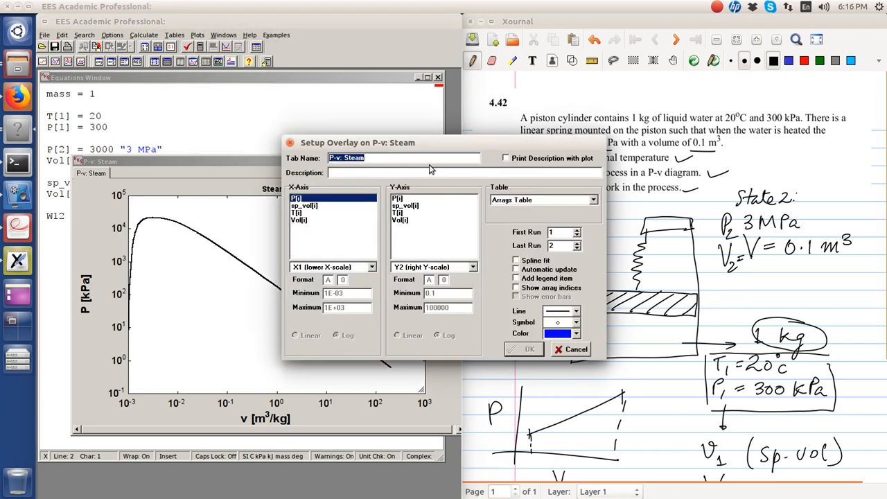
left_click(320, 206)
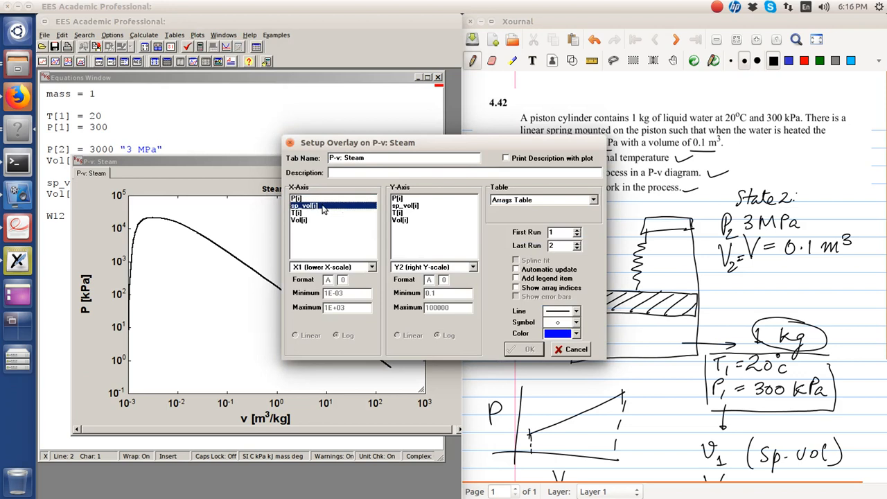
left_click(411, 199)
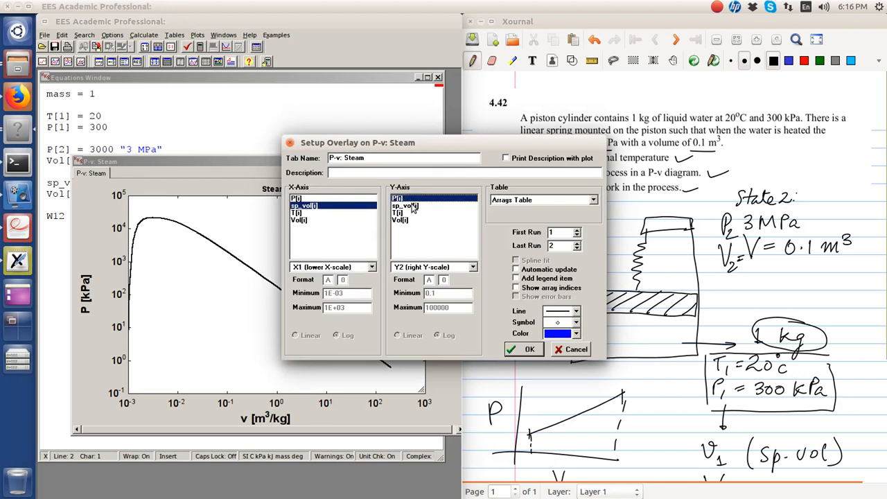
left_click(530, 349)
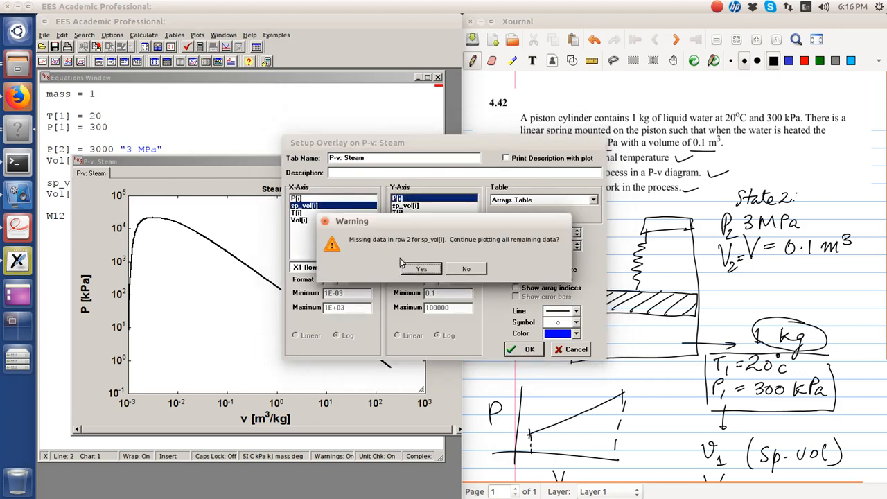
left_click(470, 271)
left_click(575, 350)
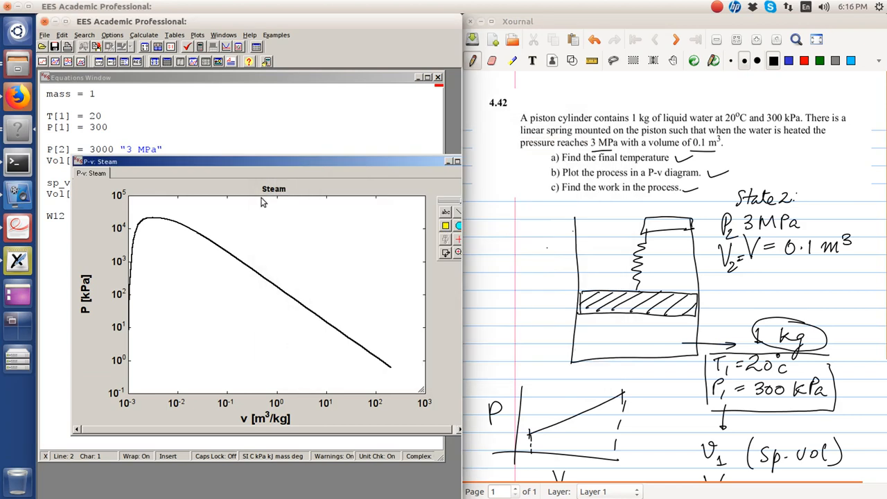
Solve the equations again, check the state 2 entries in the arrays table, and return to the equations
left_click(264, 147)
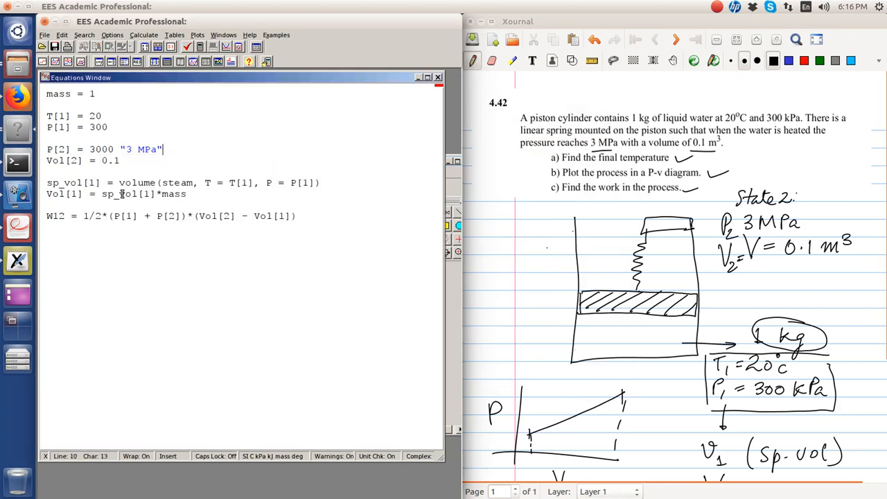
left_click(198, 50)
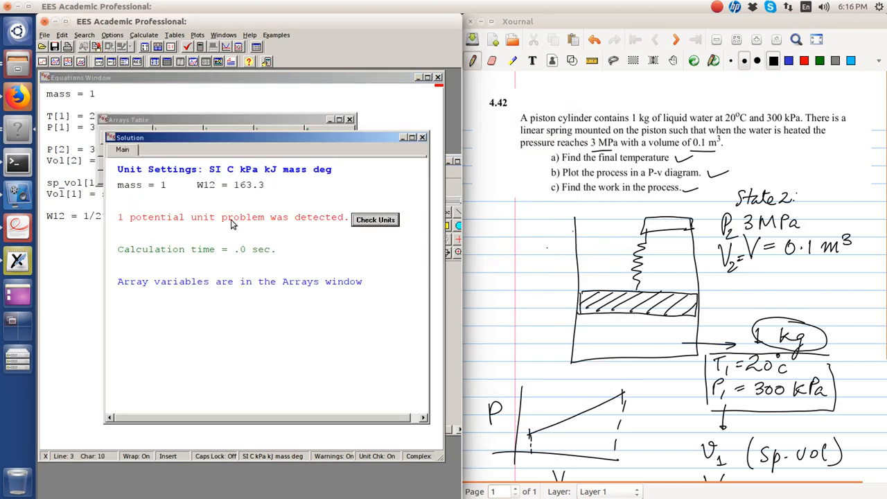
left_click(422, 137)
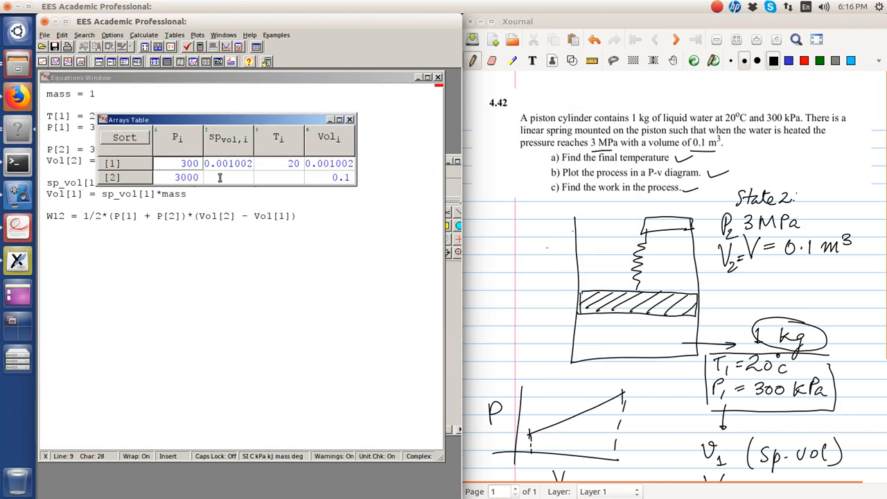
left_click(349, 120)
left_click(215, 228)
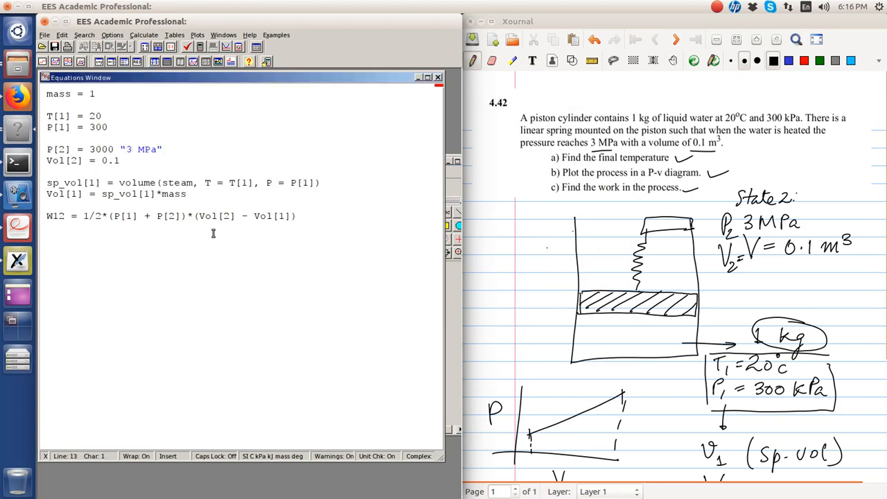
Add an equation defining sp_vol[2] below Vol[2] = 0.1 and solve the equations
left_click(189, 174)
key("Return")
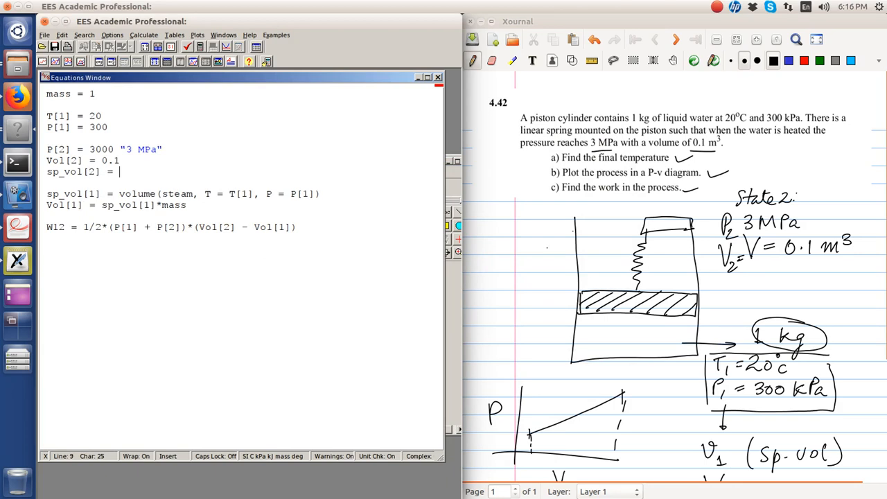
key("BackSpace")
key("BackSpace")
key("BackSpace")
key("ctrl+s")
key("Escape")
left_click(201, 48)
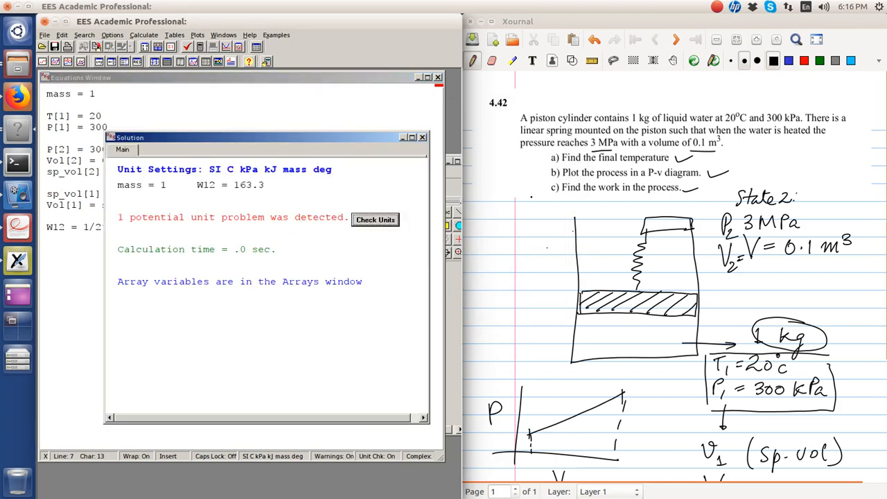
Overlay P[i] against sp_vol[i] from the Arrays Table, runs 1 to 2, on the steam P-v plot
left_click(456, 191)
left_click(196, 36)
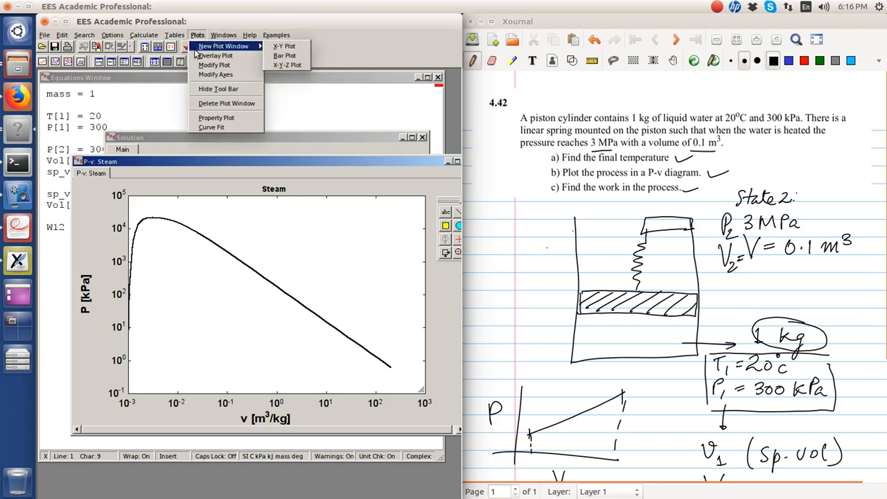
left_click(215, 55)
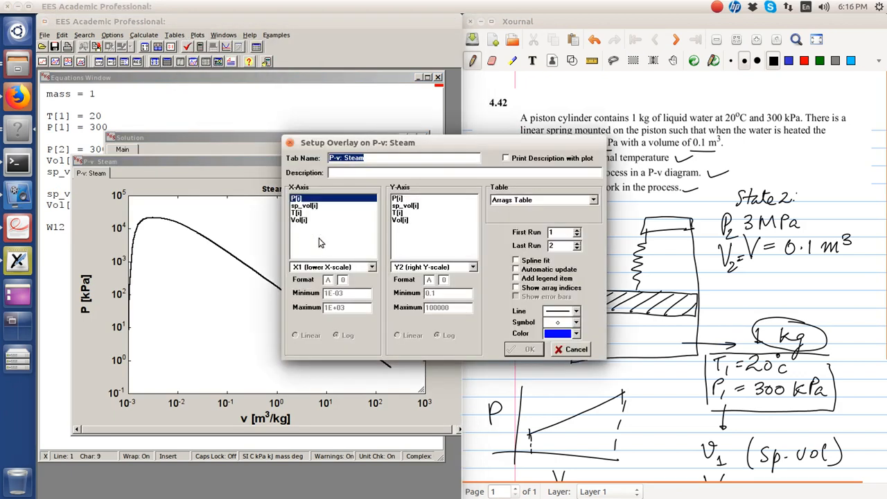
left_click(322, 206)
left_click(416, 199)
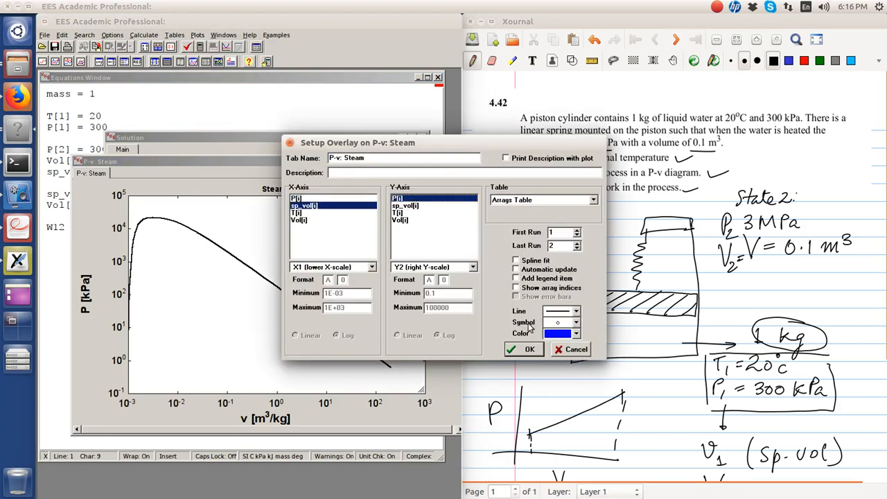
left_click(529, 350)
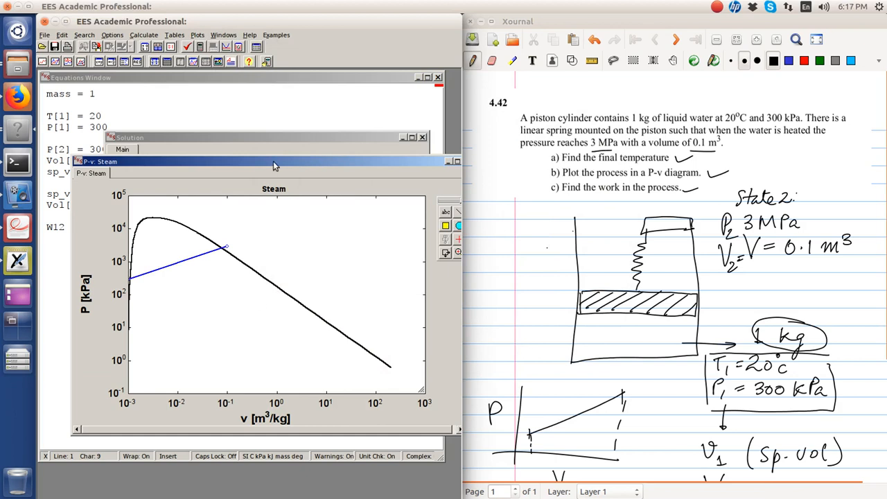
Move the P-v plot window up slightly and create a zoomed plot of the region around the dome and process line
left_click_drag(273, 161, 270, 136)
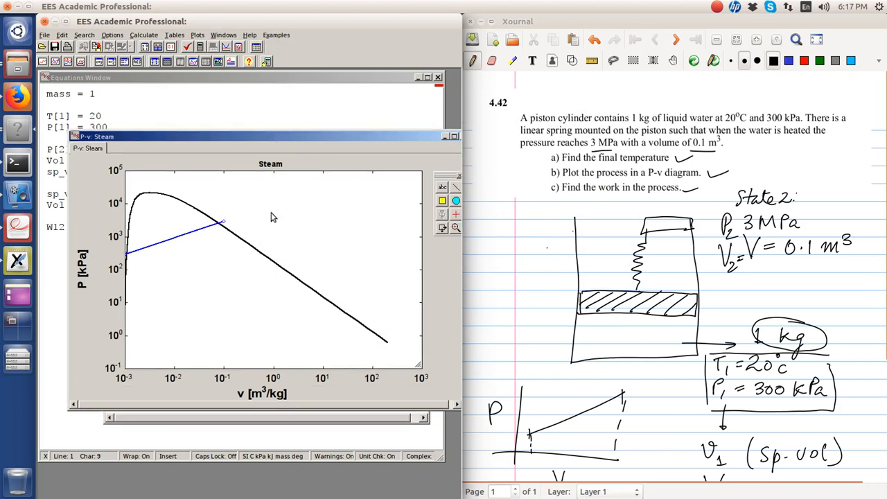
left_click_drag(285, 314, 95, 182)
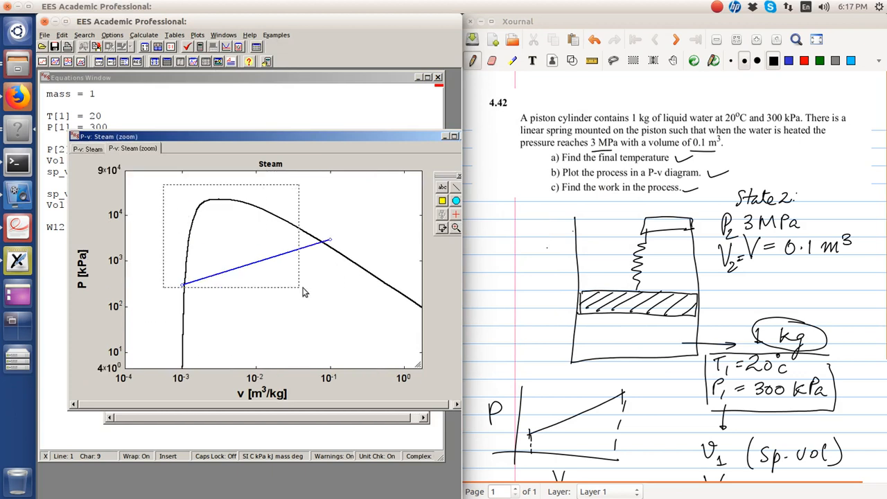
left_click_drag(361, 316, 173, 198)
double_click(184, 290)
key("Escape")
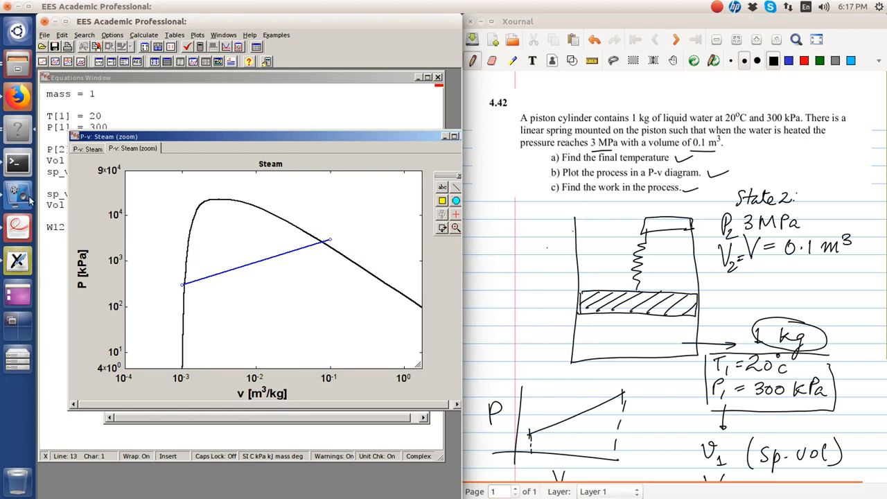
left_click(29, 199)
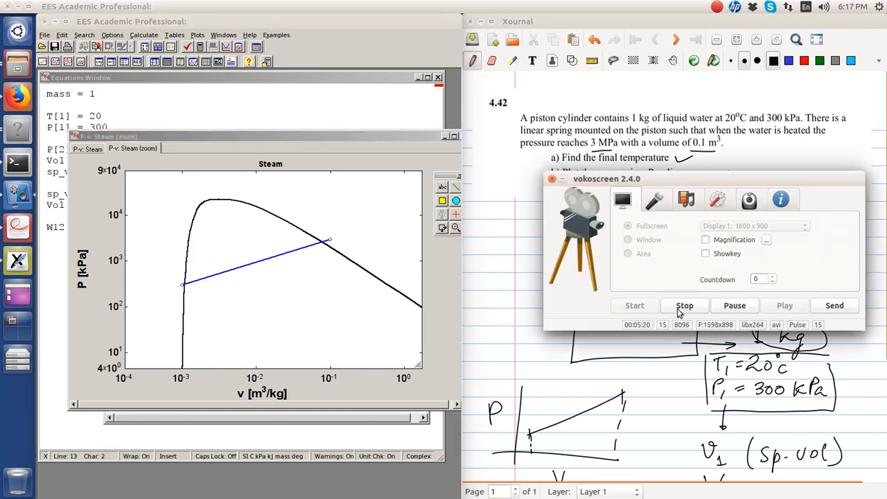